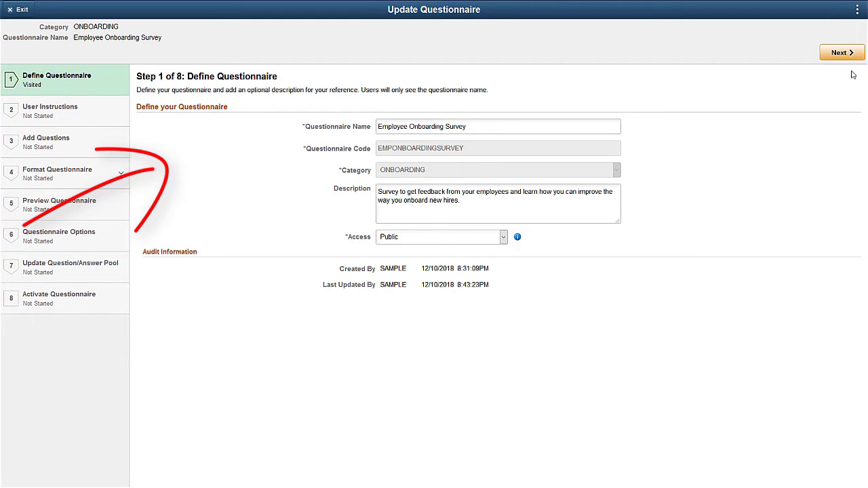
Step: Add a new Single Choice question, "Do you have a clear idea about what is expected of you at this job?", to the questionnaire
{"action": "left_click", "coordinate": [841, 54]}
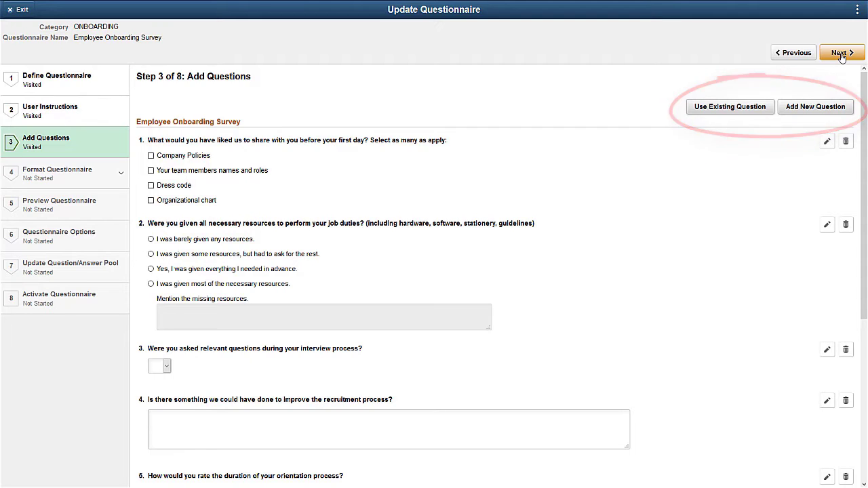
{"action": "left_click", "coordinate": [810, 108]}
{"action": "left_click", "coordinate": [322, 164]}
{"action": "type", "text": "D"}
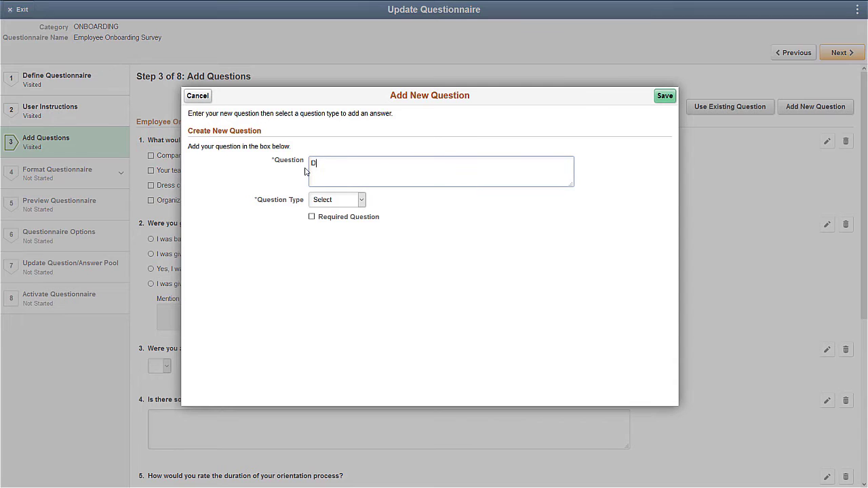
{"action": "type", "text": "o you have a clear idea about what is expected of you at this job?"}
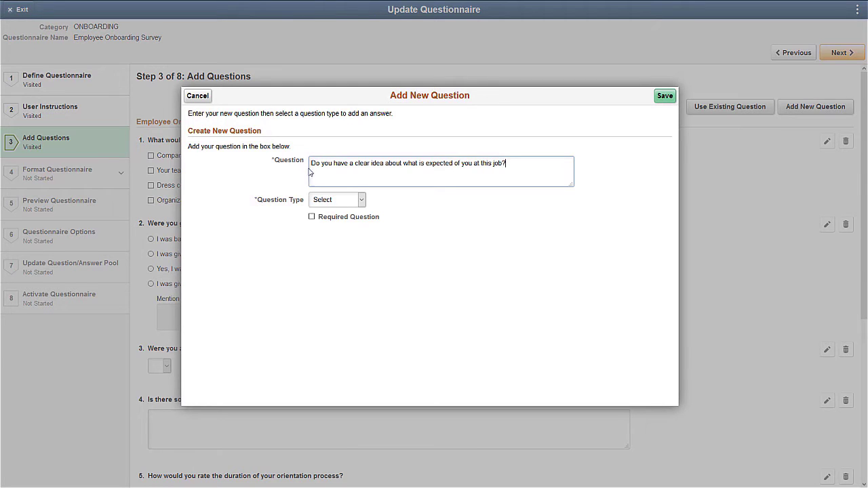
{"action": "left_click", "coordinate": [362, 201]}
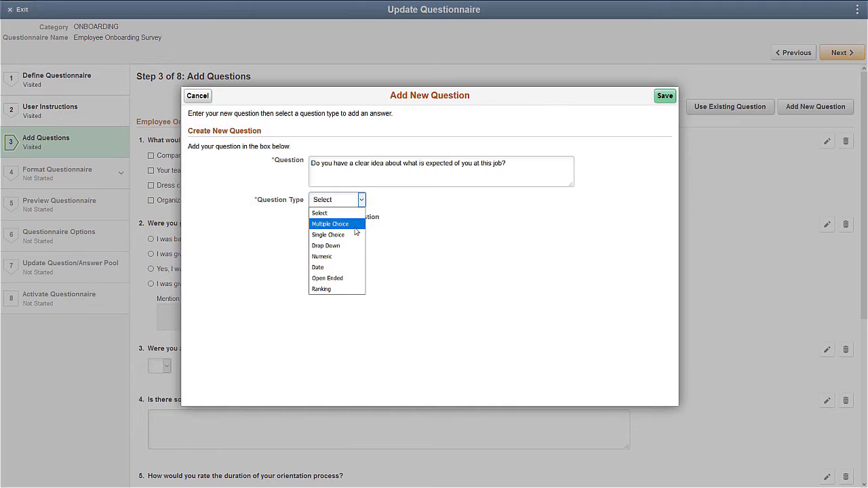
{"action": "left_click", "coordinate": [359, 235]}
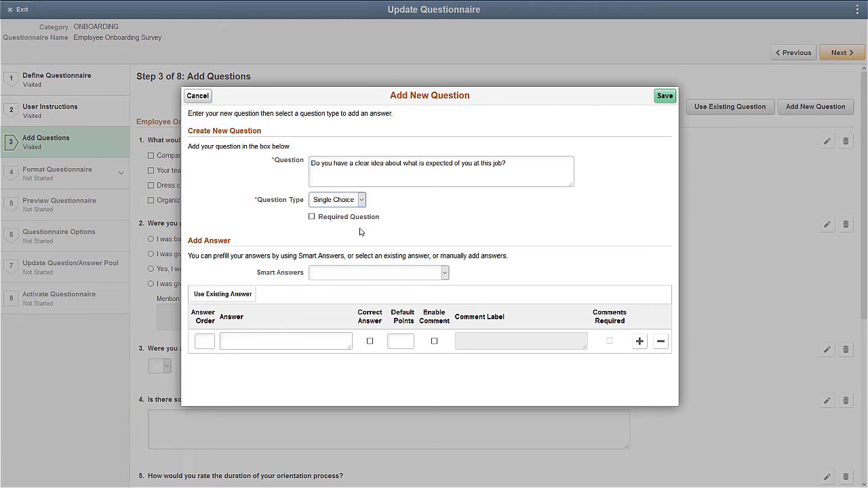
Step: Prefill the question's answers with the Yes-No smart answers, order Yes as 1 and No as 2, and save the question
{"action": "left_click", "coordinate": [421, 272]}
{"action": "scroll", "coordinate": [448, 158], "scroll_direction": "down", "scroll_amount": 5}
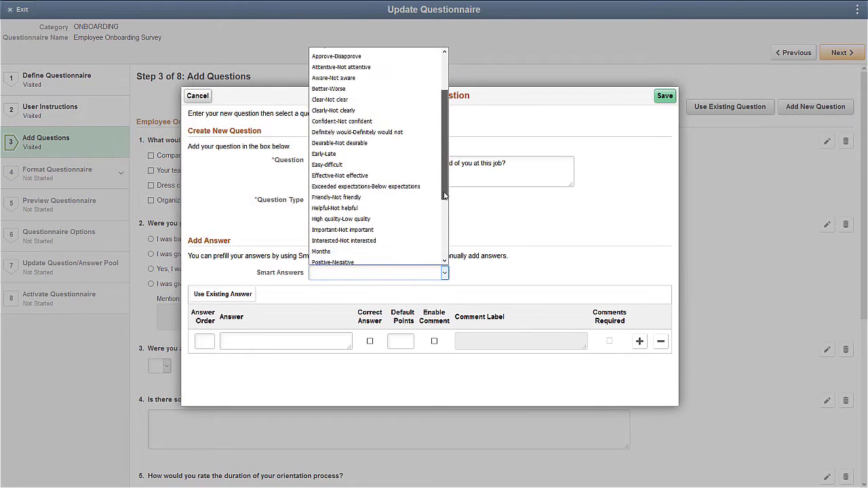
{"action": "left_click", "coordinate": [378, 260]}
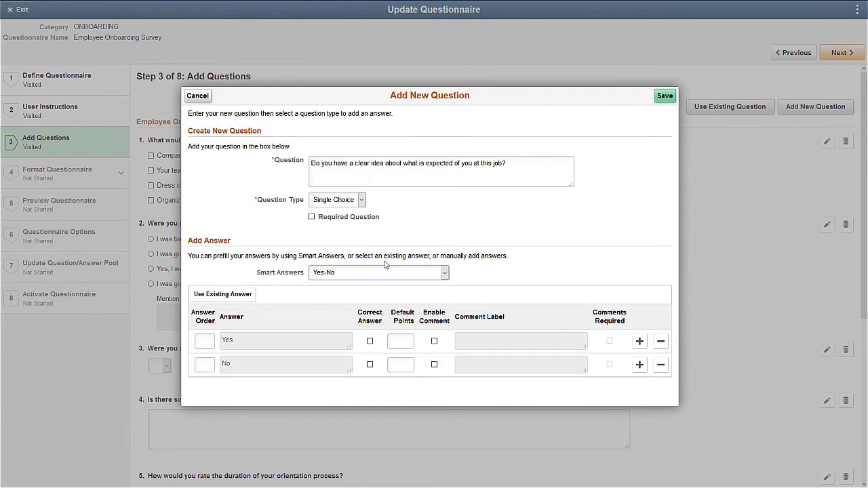
{"action": "left_click", "coordinate": [206, 342]}
{"action": "type", "text": "1"}
{"action": "left_click", "coordinate": [206, 364]}
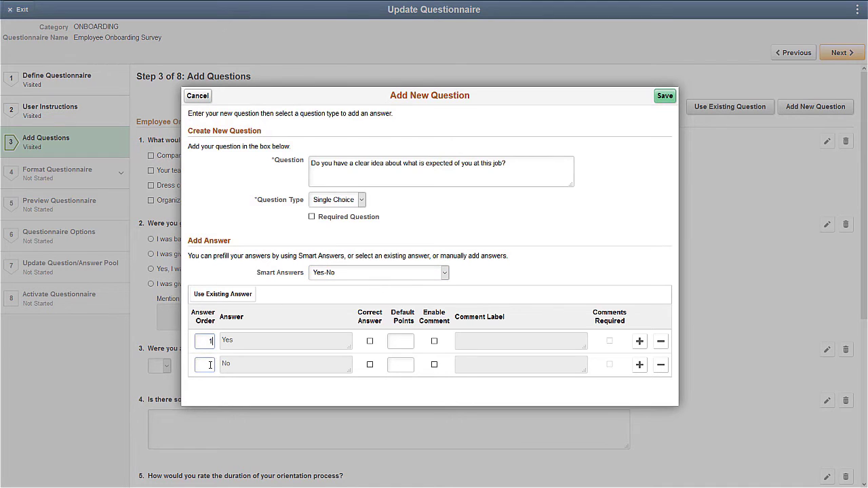
{"action": "type", "text": "2"}
{"action": "left_click", "coordinate": [658, 101]}
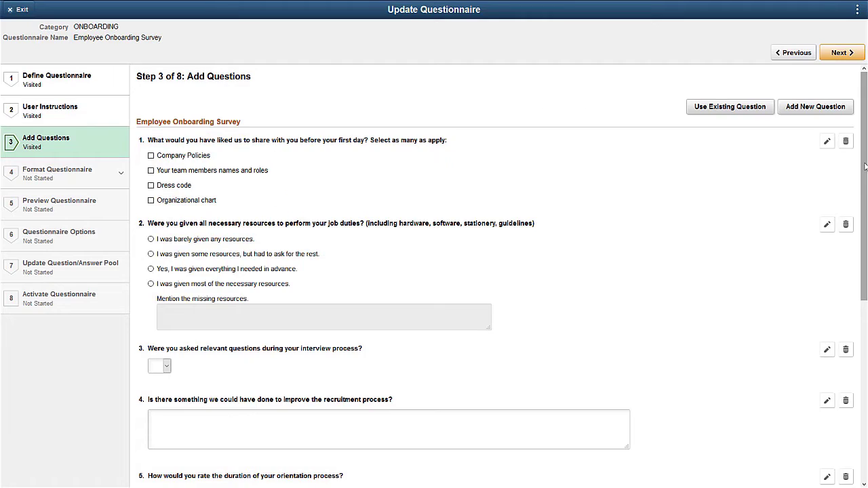
Step: Check the question list and continue through the remaining questionnaire steps, past Update Question/Answer Pool
{"action": "left_click_drag", "start_coordinate": [865, 166], "coordinate": [865, 365]}
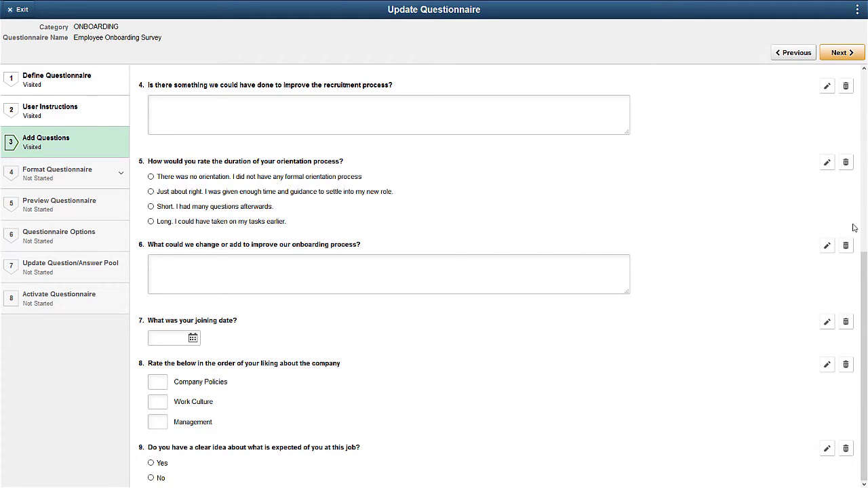
{"action": "left_click", "coordinate": [851, 54]}
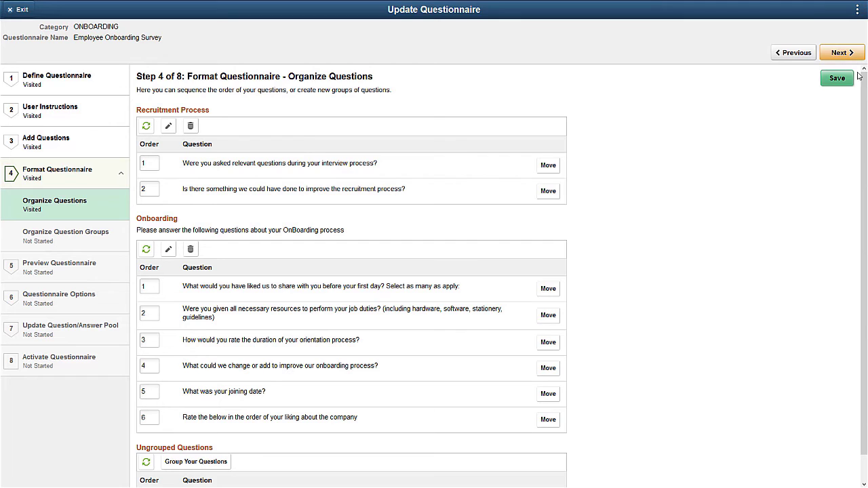
{"action": "scroll", "coordinate": [862, 157], "scroll_direction": "down", "scroll_amount": 1}
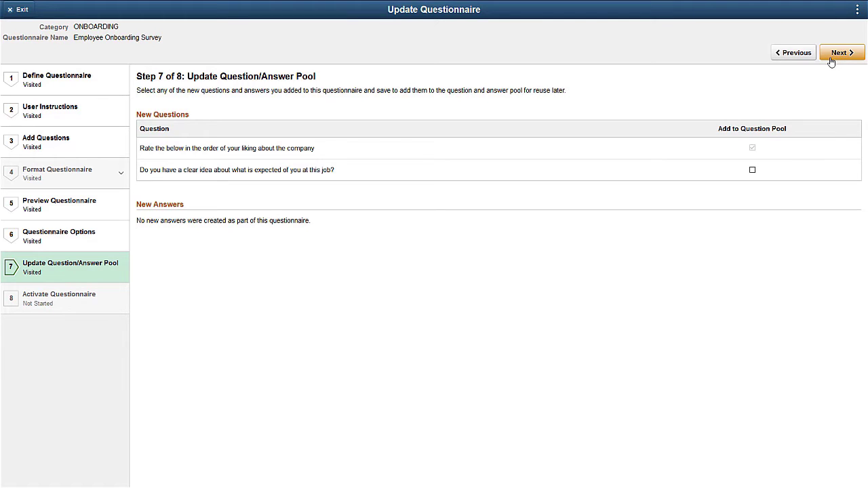
{"action": "left_click", "coordinate": [838, 53]}
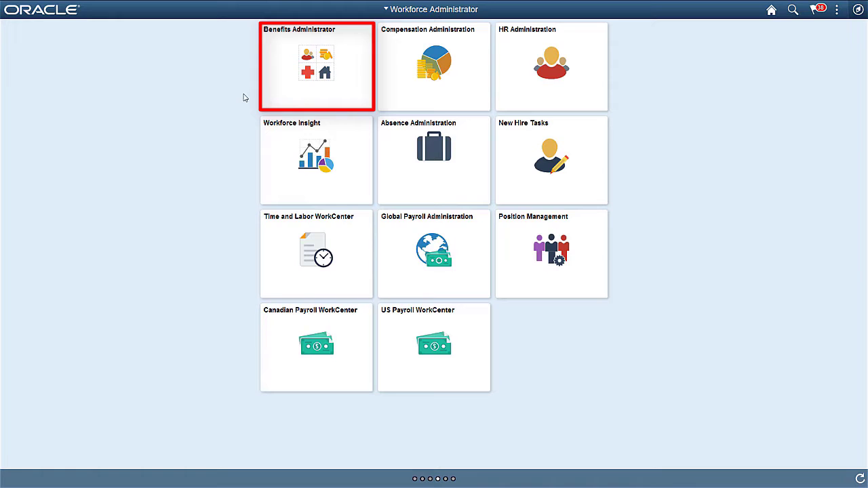
Step: Open Online Confirmation Statements under Benefits Management in Benefits Administrator and bring up run control ID DEMO
{"action": "left_click", "coordinate": [267, 96]}
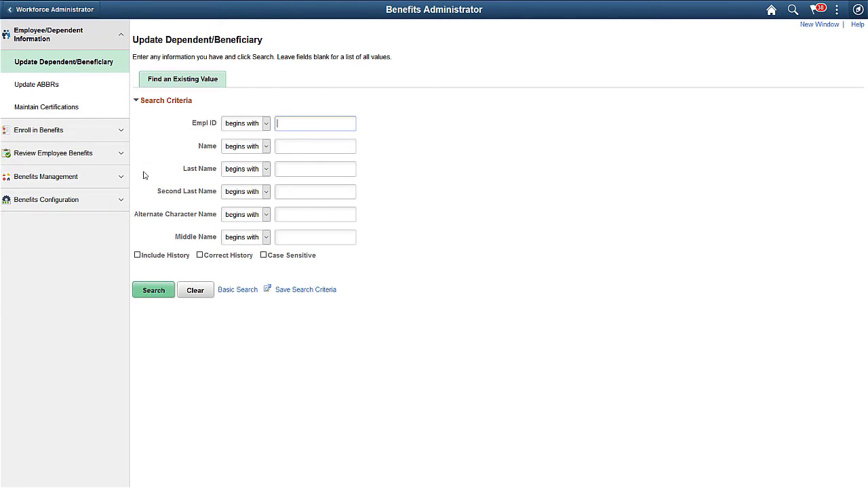
{"action": "left_click", "coordinate": [121, 178]}
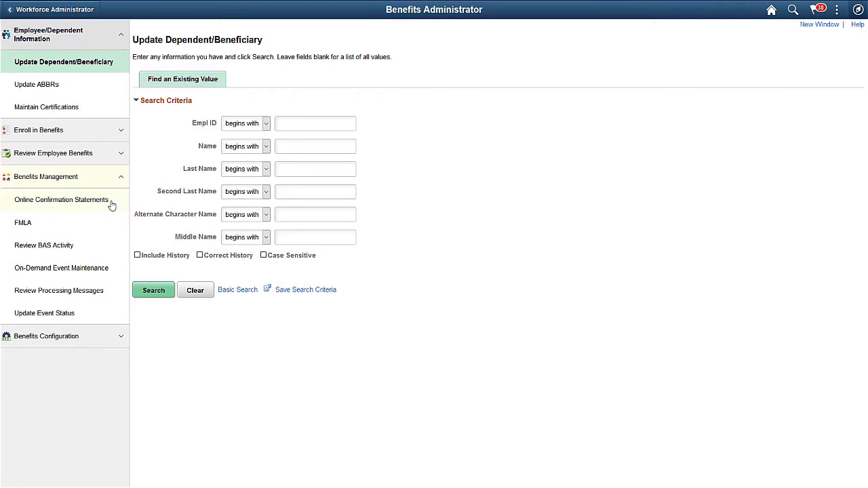
{"action": "left_click", "coordinate": [110, 203]}
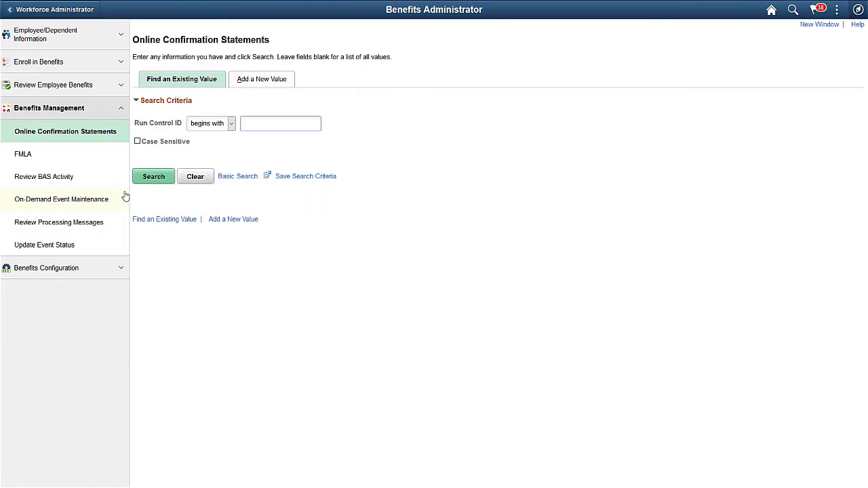
{"action": "left_click", "coordinate": [261, 84]}
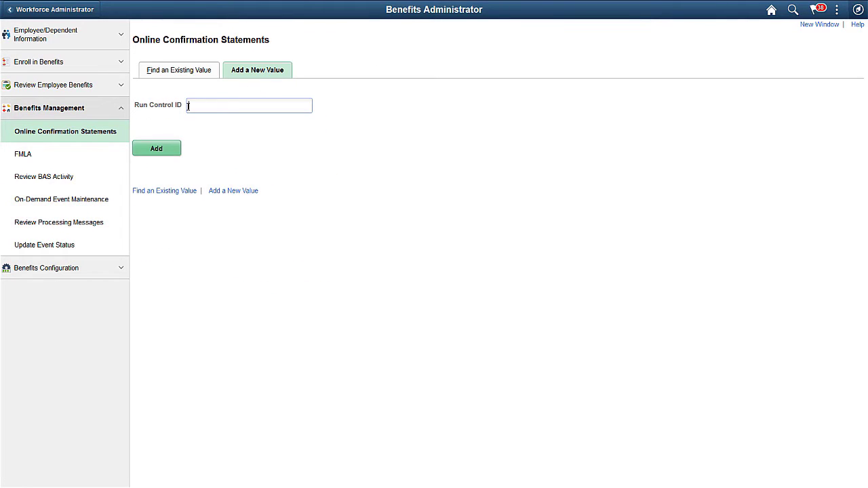
{"action": "type", "text": "DEMO"}
{"action": "left_click", "coordinate": [155, 148]}
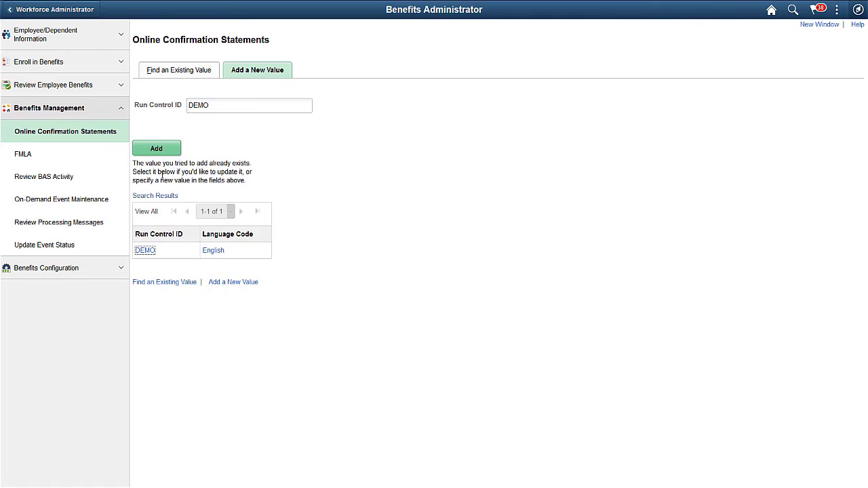
{"action": "left_click", "coordinate": [147, 248]}
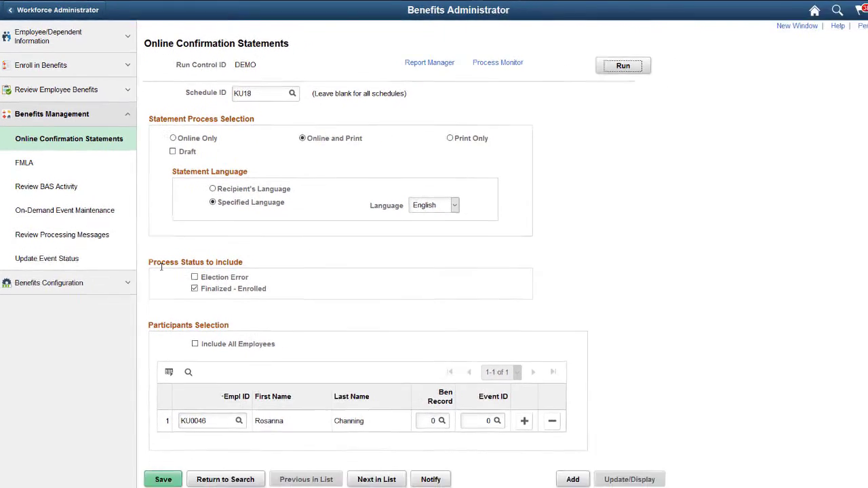
Step: Save the run control settings and submit the BAS_CONFSTMT process for the confirmation statement
{"action": "left_click", "coordinate": [154, 454]}
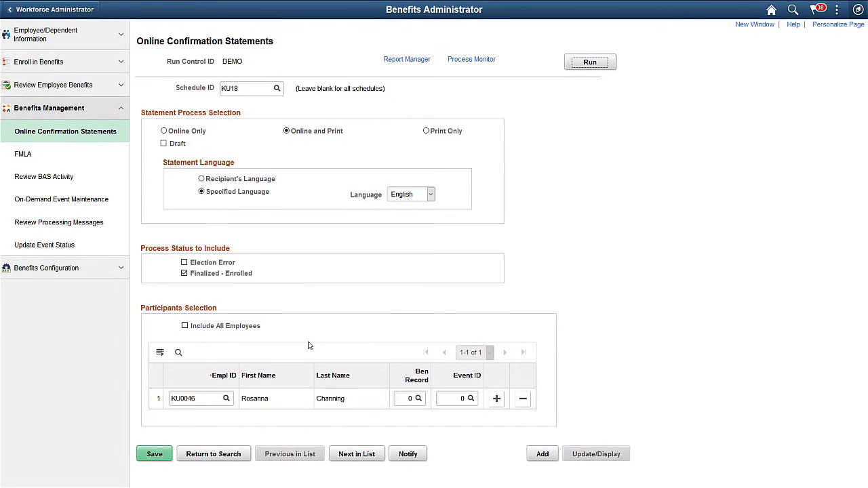
{"action": "left_click", "coordinate": [588, 63]}
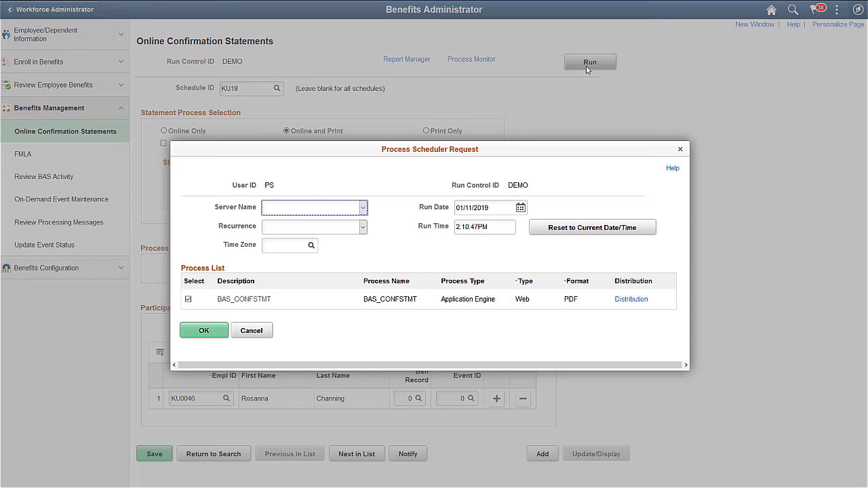
{"action": "left_click", "coordinate": [222, 331]}
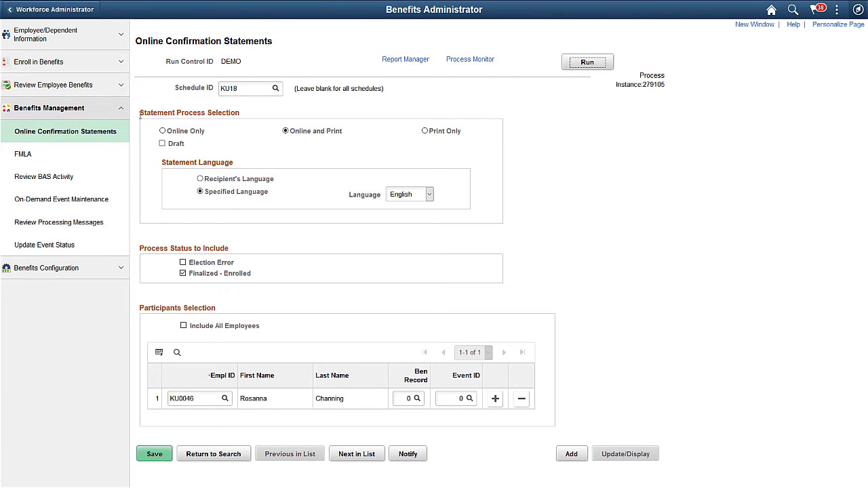
Step: Open the employee's confirmation statement from Review Employee Statements and examine its print view through the cost and election summaries
{"action": "left_click", "coordinate": [121, 86]}
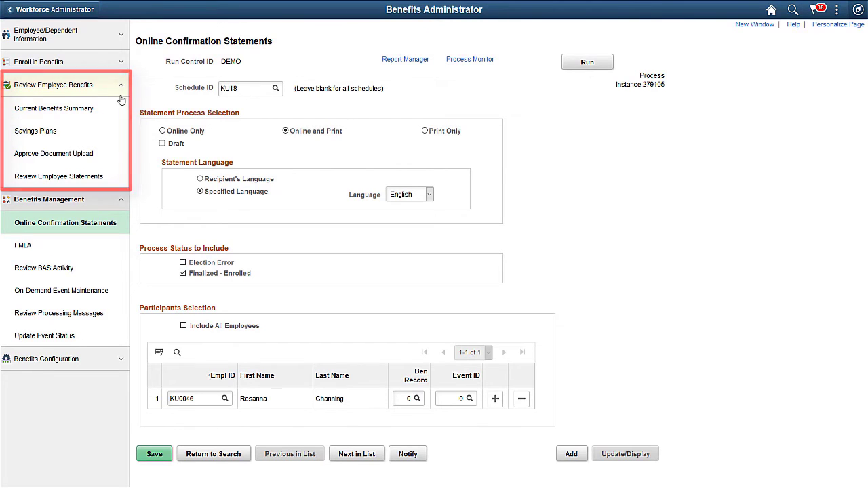
{"action": "left_click", "coordinate": [106, 177]}
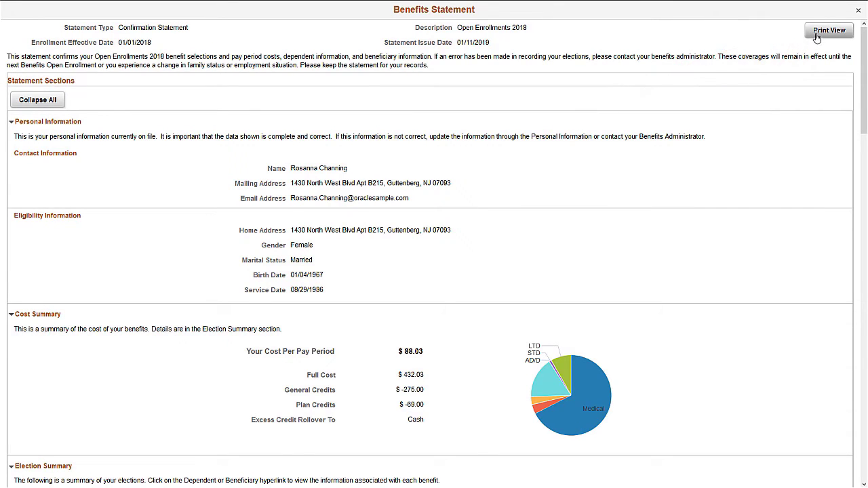
{"action": "left_click", "coordinate": [817, 34]}
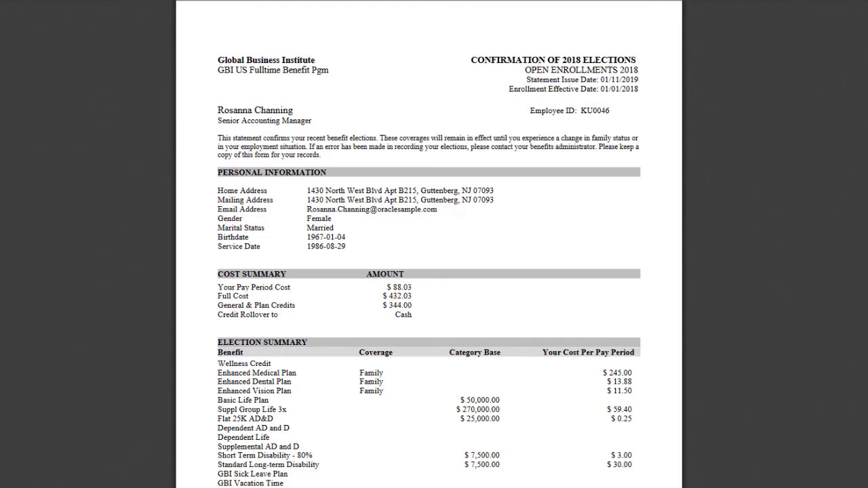
{"action": "scroll", "coordinate": [430, 272], "scroll_direction": "down", "scroll_amount": 6}
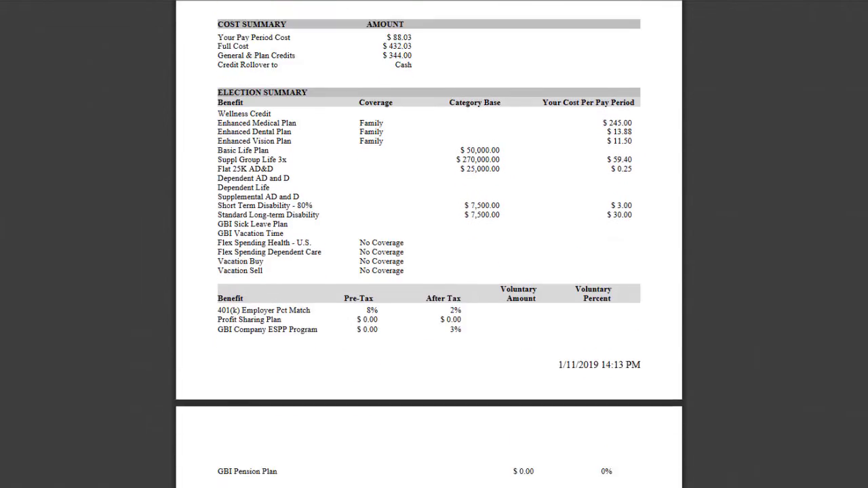
{"action": "scroll", "coordinate": [430, 272], "scroll_direction": "down", "scroll_amount": 4}
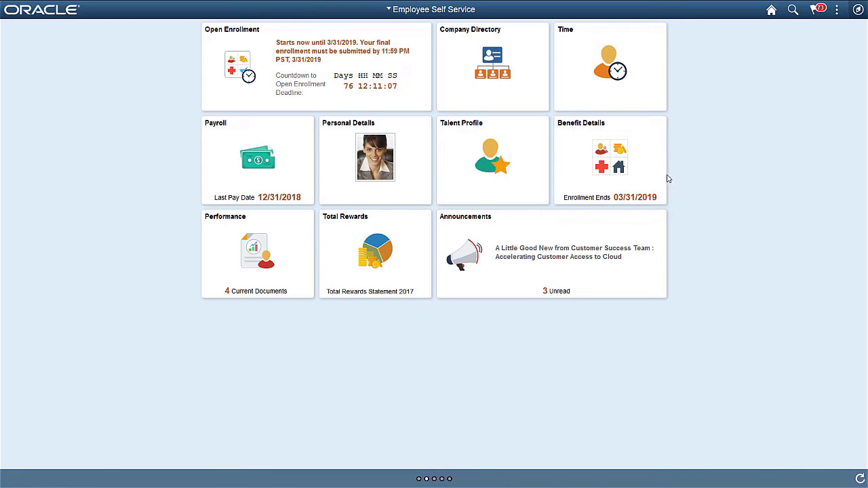
Step: View the Open Enrollments 2018 confirmation statement from the employee's self-service Benefit Details
{"action": "left_click", "coordinate": [655, 172]}
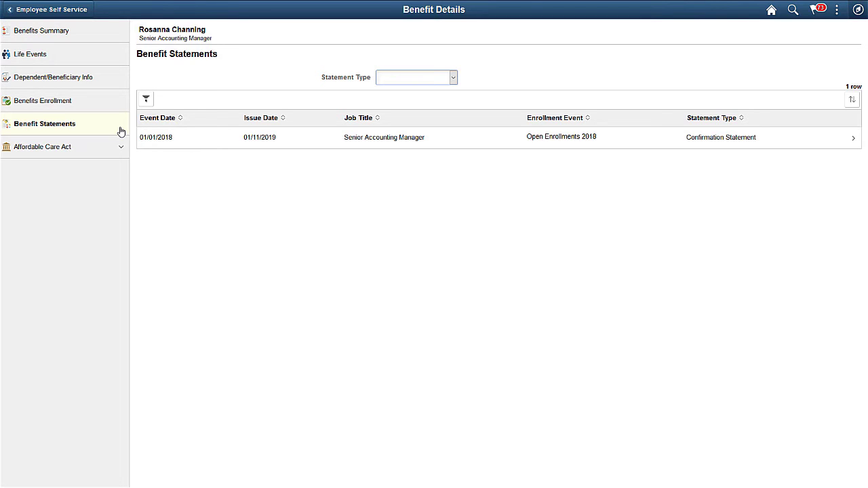
{"action": "left_click", "coordinate": [152, 141]}
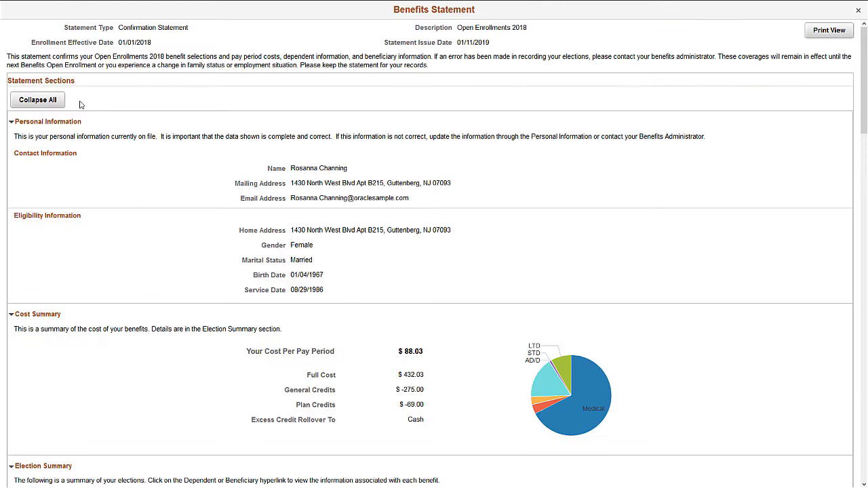